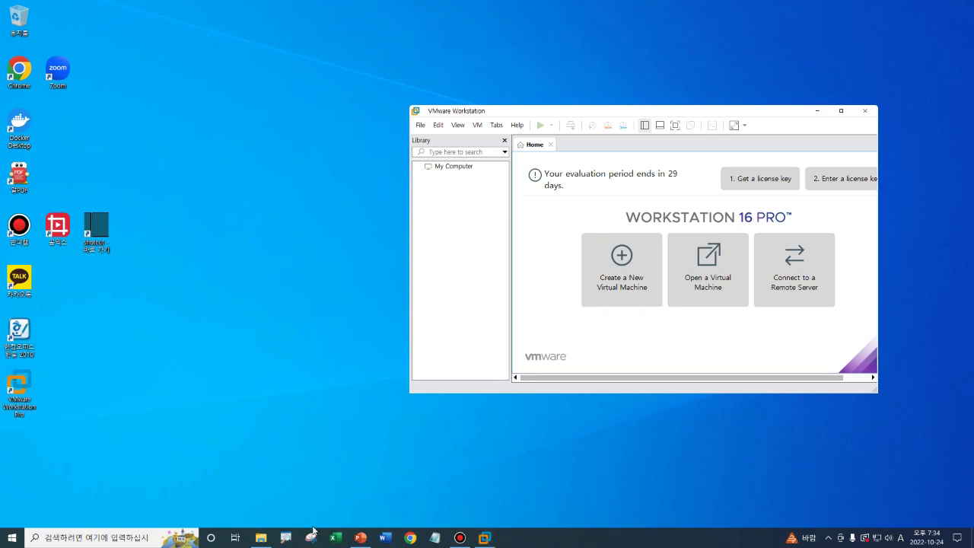
Step: In a new Chrome window, search Google for 'centos7 64bit iso' from recent searches
left_click(411, 539)
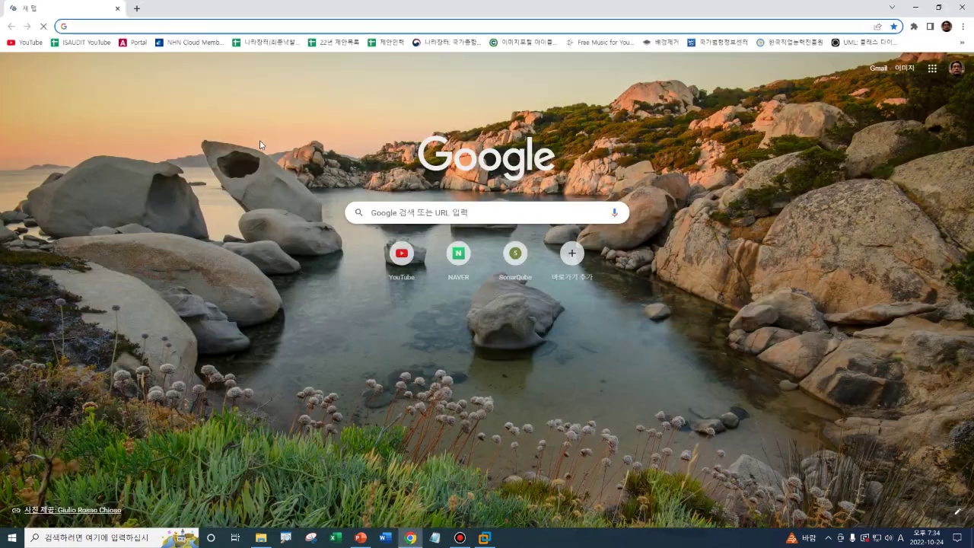
left_click(400, 215)
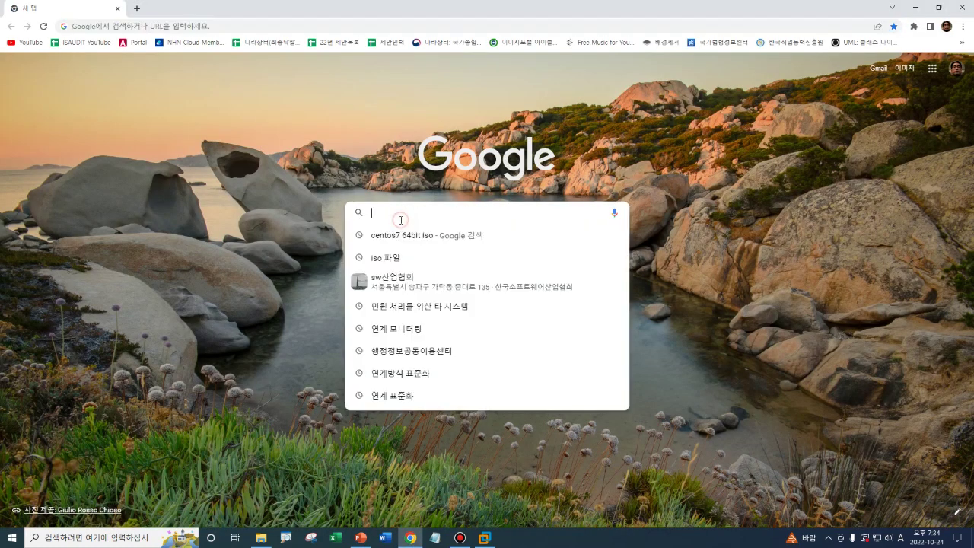
left_click(404, 237)
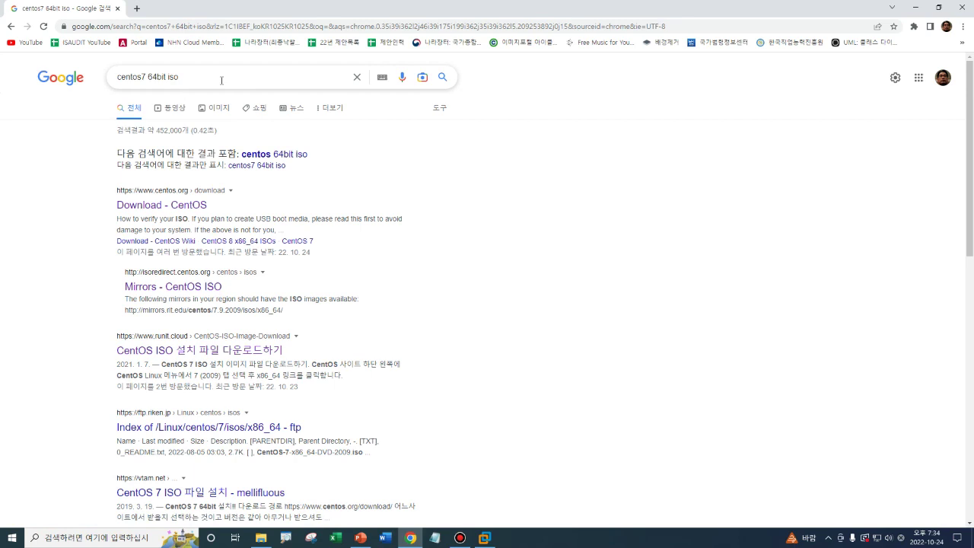
Step: Open the official CentOS download page and follow the CentOS 7-2009 x86_64 link to the mirrors list
left_click(147, 209)
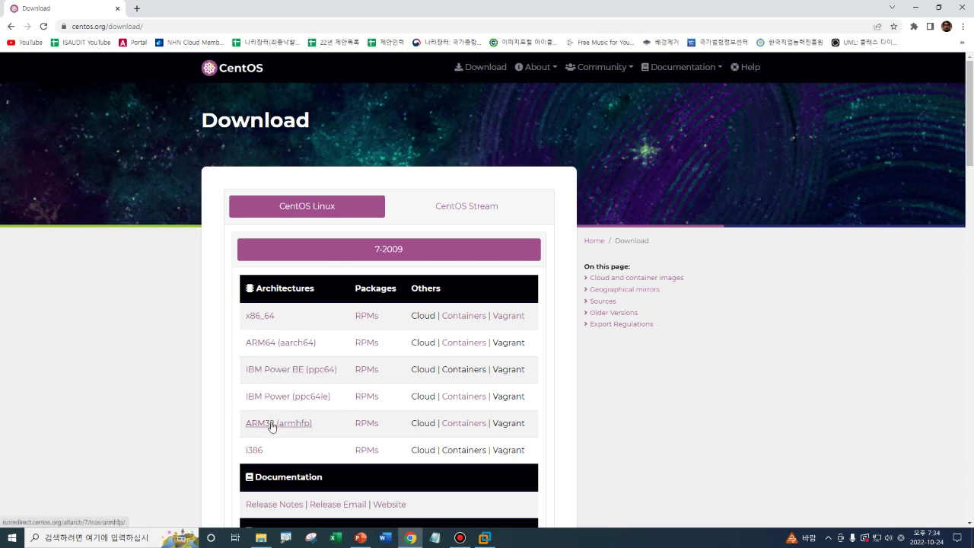
left_click(263, 316)
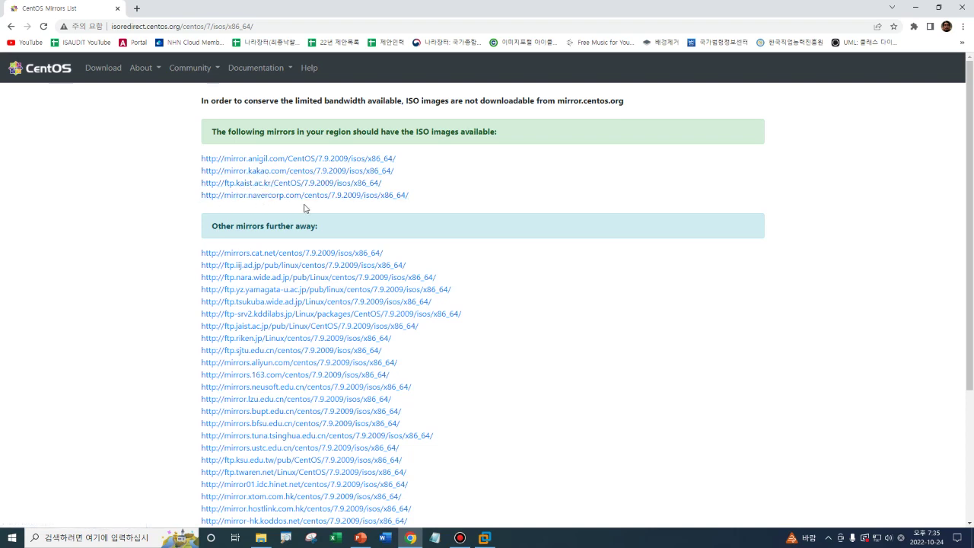
Step: Open the mirror.anigil.com ISO listing and highlight CentOS-7-x86_64-DVD-2009.iso
left_click(283, 159)
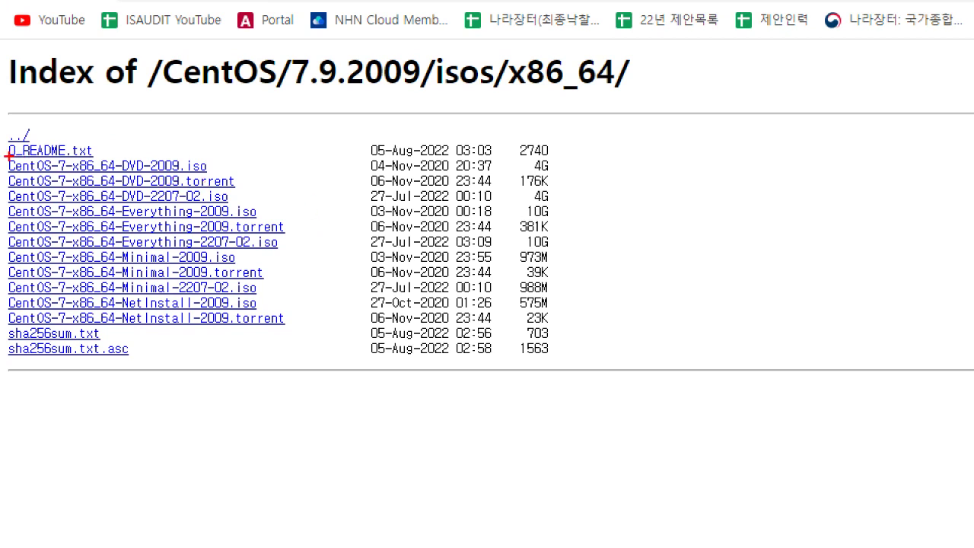
mouse_move(7, 156)
left_mouse_down()
mouse_move(25, 169)
mouse_move(235, 187)
mouse_move(330, 176)
mouse_move(464, 189)
mouse_move(560, 173)
left_mouse_up()
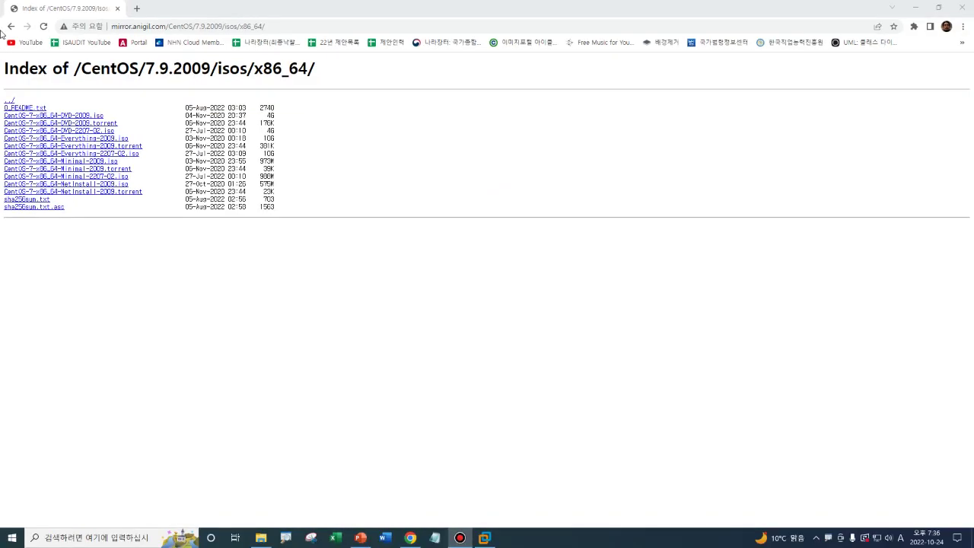
Step: In File Explorer on drive D:, highlight the downloaded CentOS-7-x86_64-DVD-2009.iso
left_click(261, 537)
left_click(201, 323)
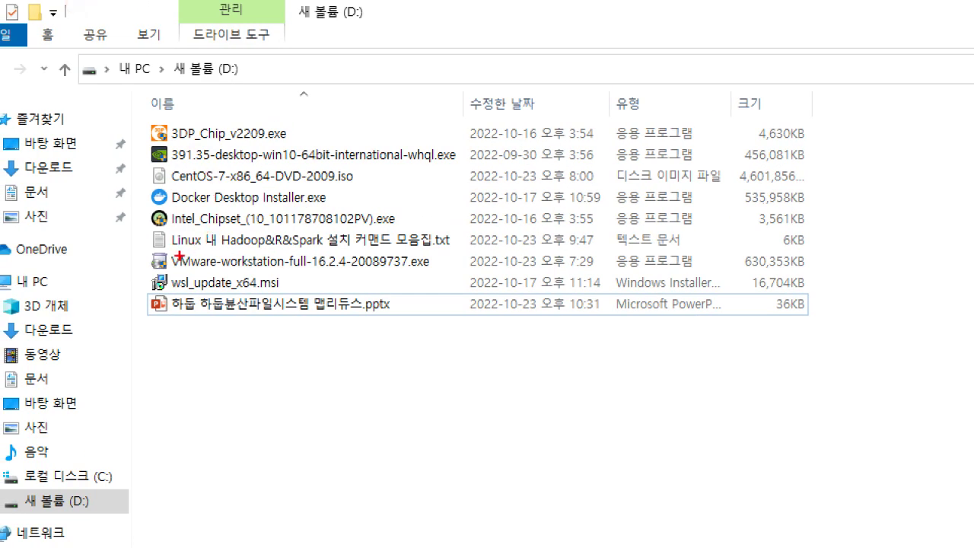
left_click_drag(153, 166, 354, 200)
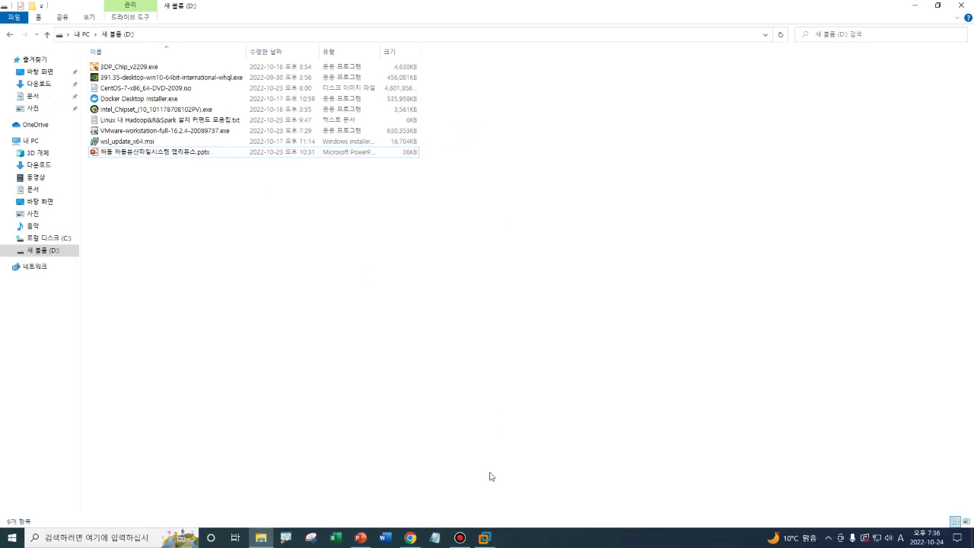
Step: Bring VMware Workstation forward and minimise File Explorer and Chrome
left_click(485, 538)
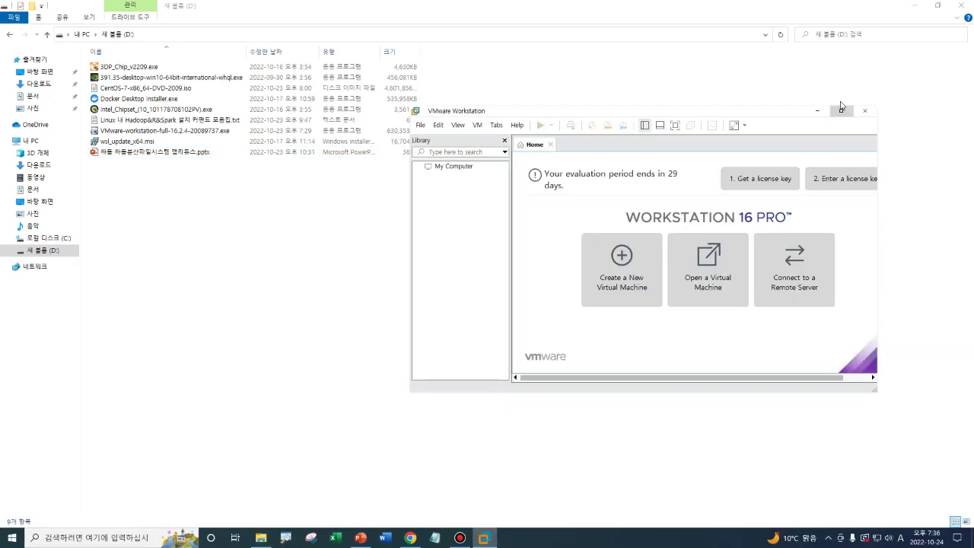
left_click(914, 7)
left_click(917, 9)
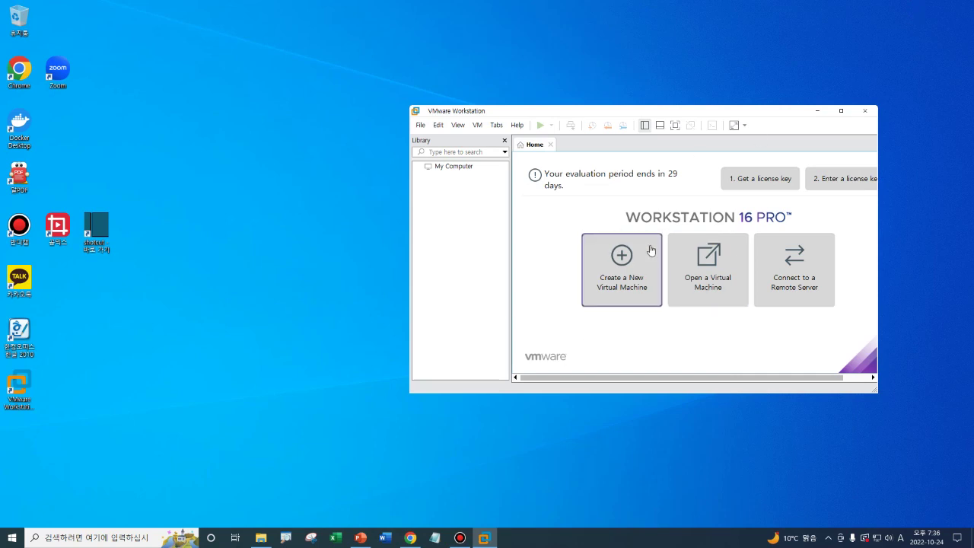
Step: Start a new virtual machine from the File menu with the Typical (recommended) configuration
left_click(422, 126)
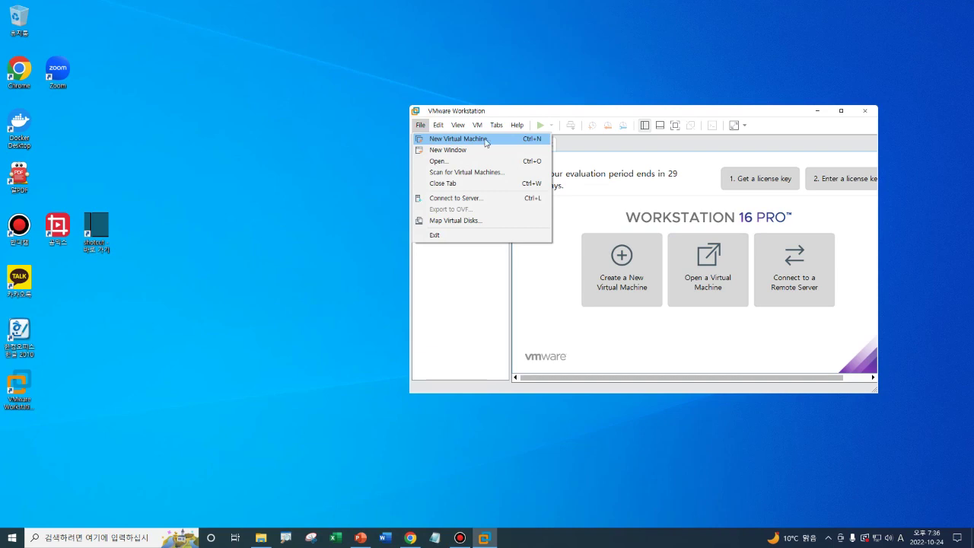
left_click(485, 140)
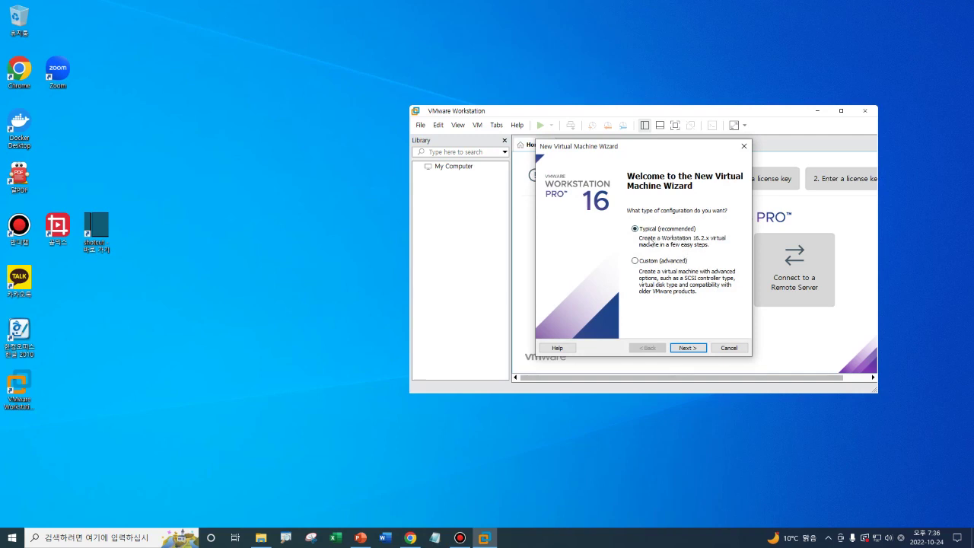
left_click(687, 348)
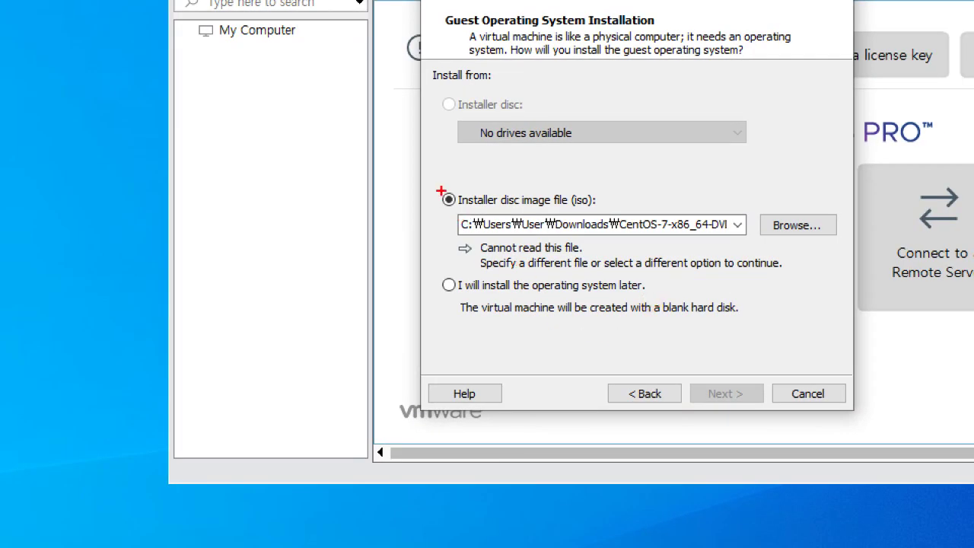
Step: Browse to drive D: and choose CentOS-7-x86_64-DVD-2009.iso as the installer disc image
mouse_move(436, 178)
left_mouse_down()
mouse_move(494, 206)
mouse_move(759, 269)
mouse_move(844, 265)
left_mouse_up()
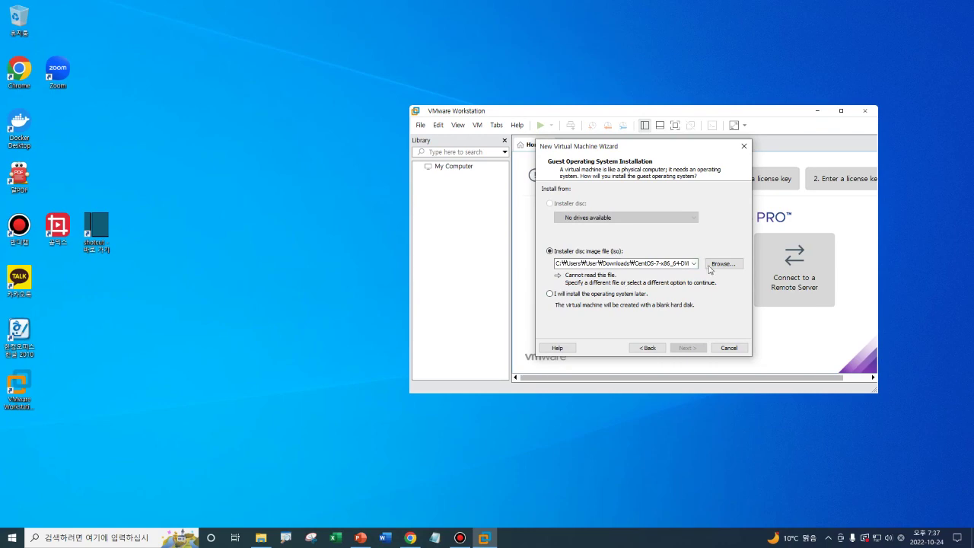
left_click(710, 267)
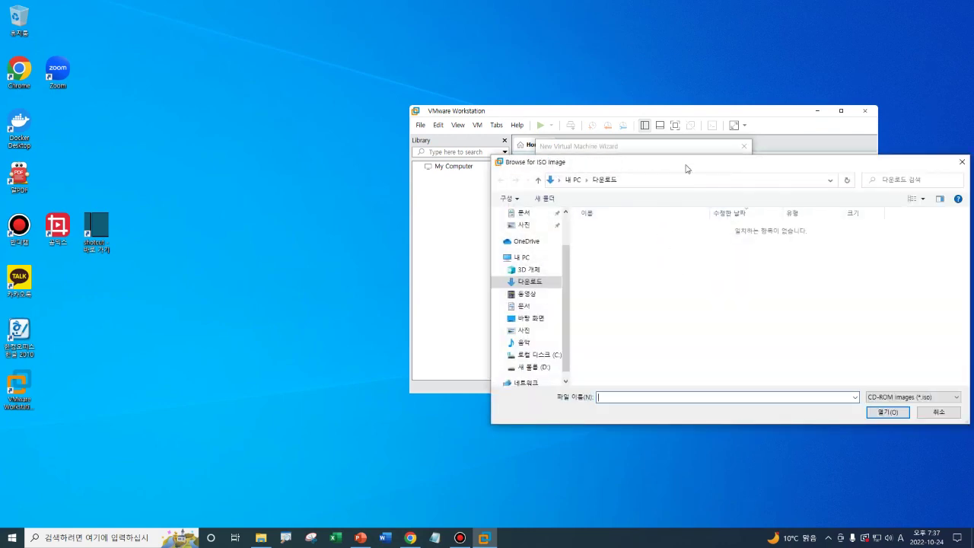
left_click_drag(685, 168, 392, 208)
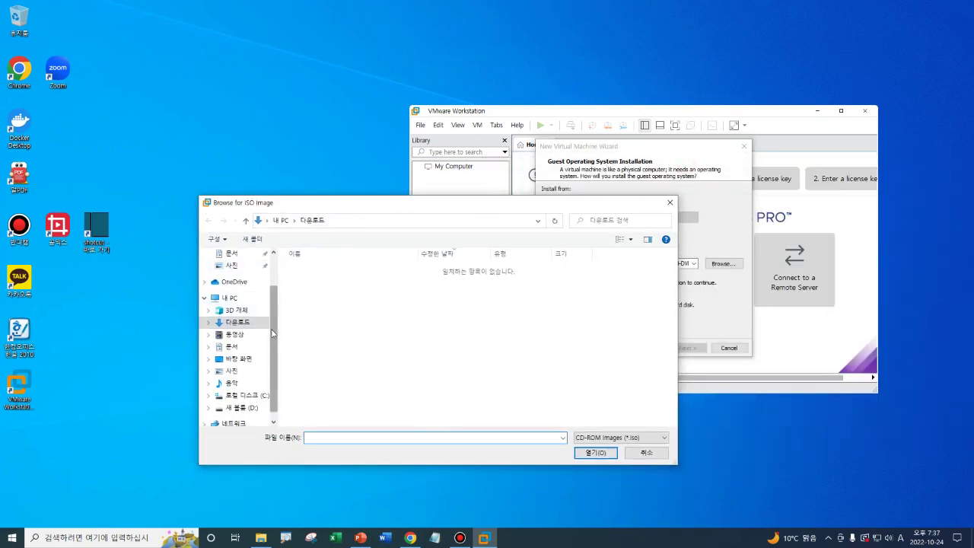
scroll(268, 328, "down", 1)
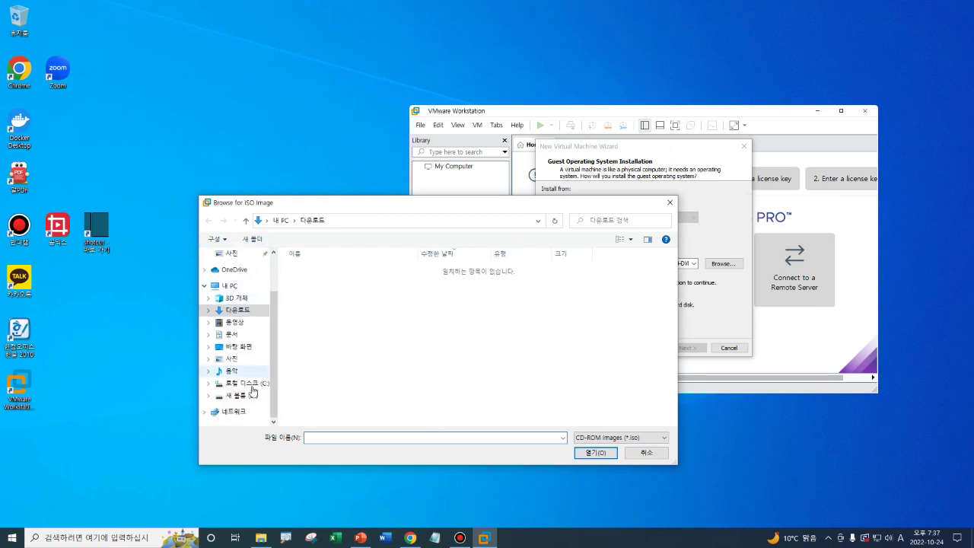
left_click(251, 394)
left_click(330, 310)
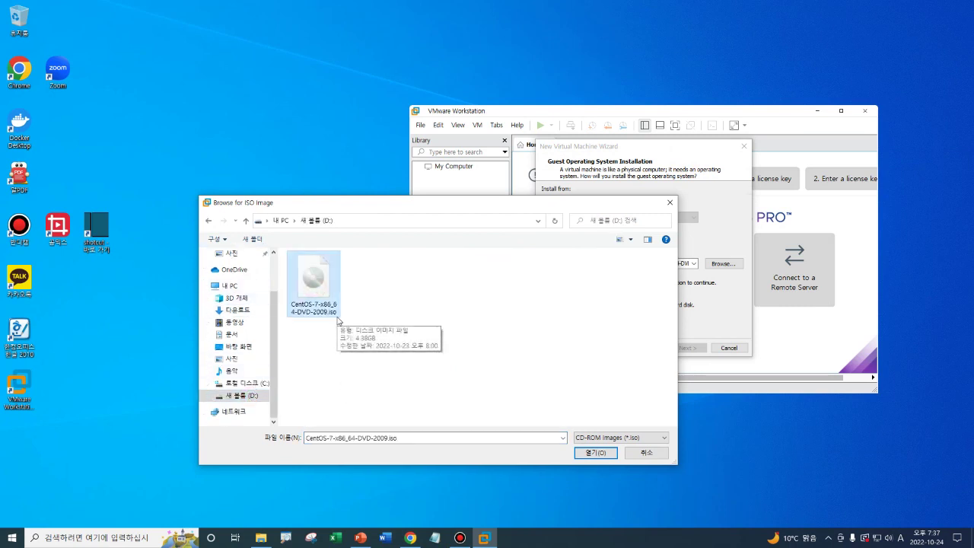
left_click(596, 452)
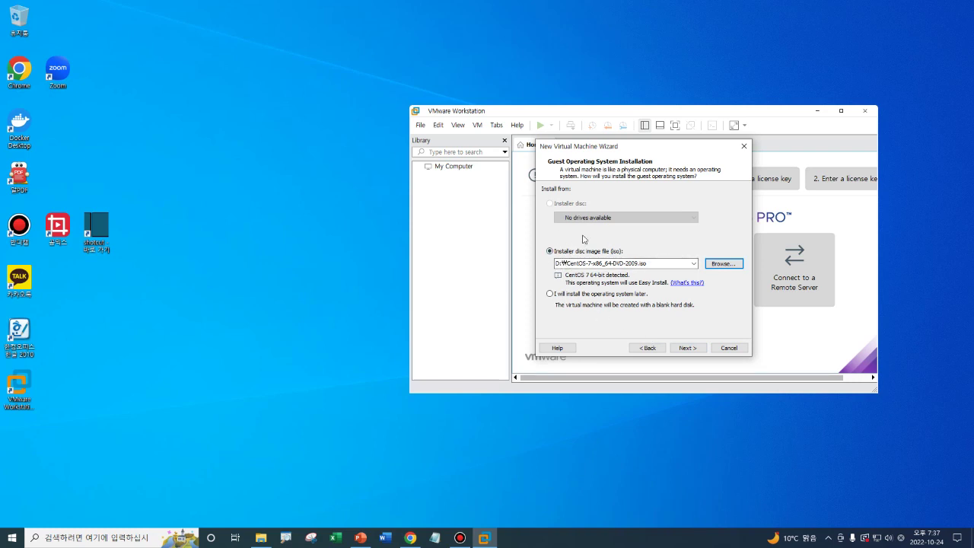
Step: Continue to Easy Install and enter the full name 'CentOS-7'
left_click(689, 348)
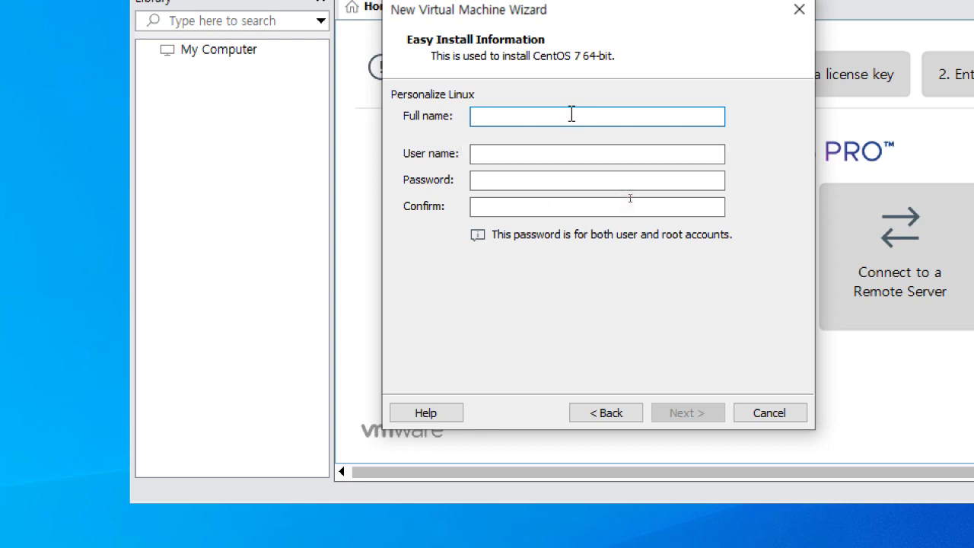
type("CentOS7_")
key("BackSpace")
key("BackSpace")
type("-7")
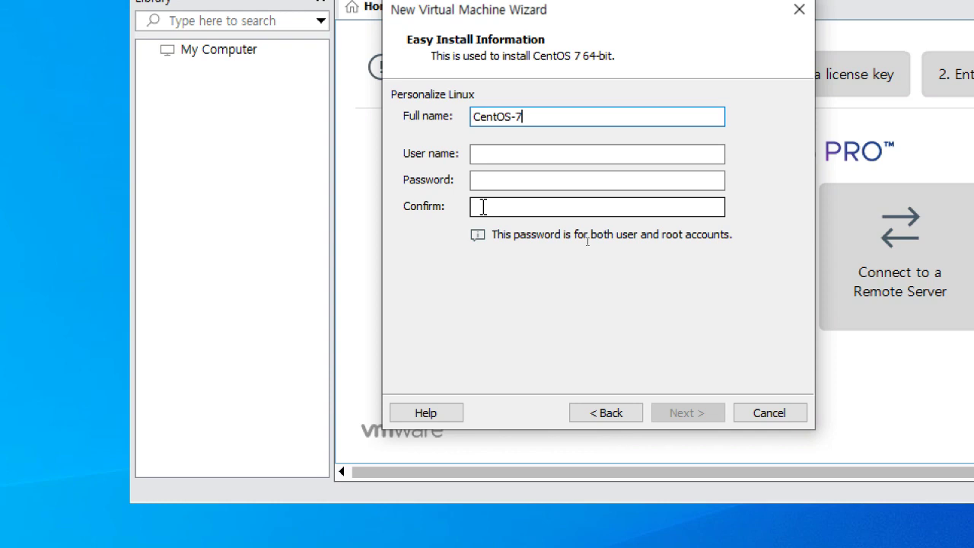
Step: Fill in the user name, the account password and its confirmation, then continue
left_click(496, 155)
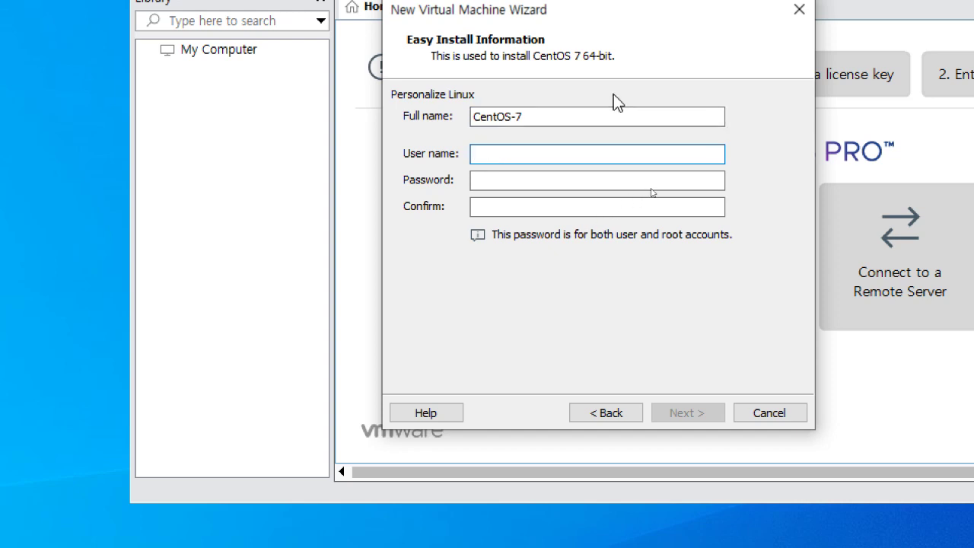
type("hadoop")
key("BackSpace")
key("BackSpace")
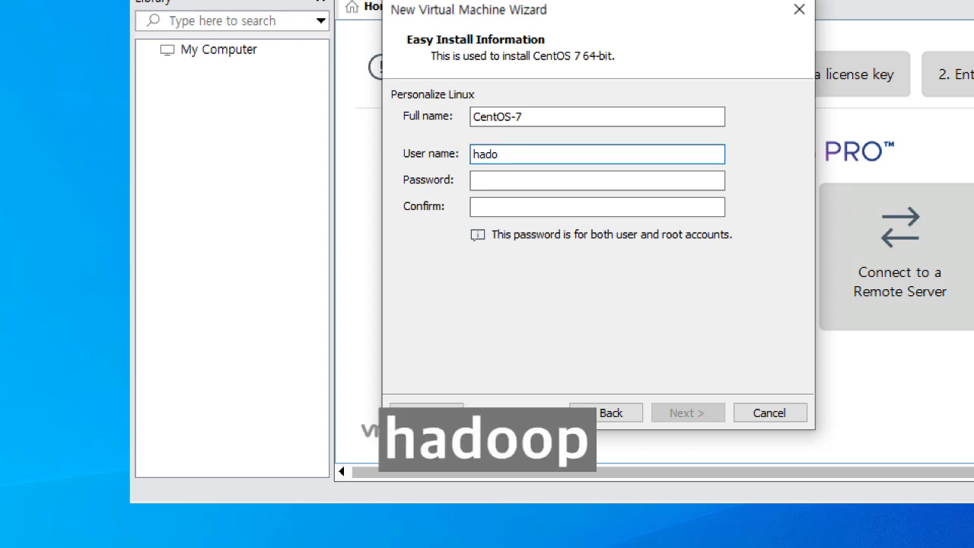
type("op")
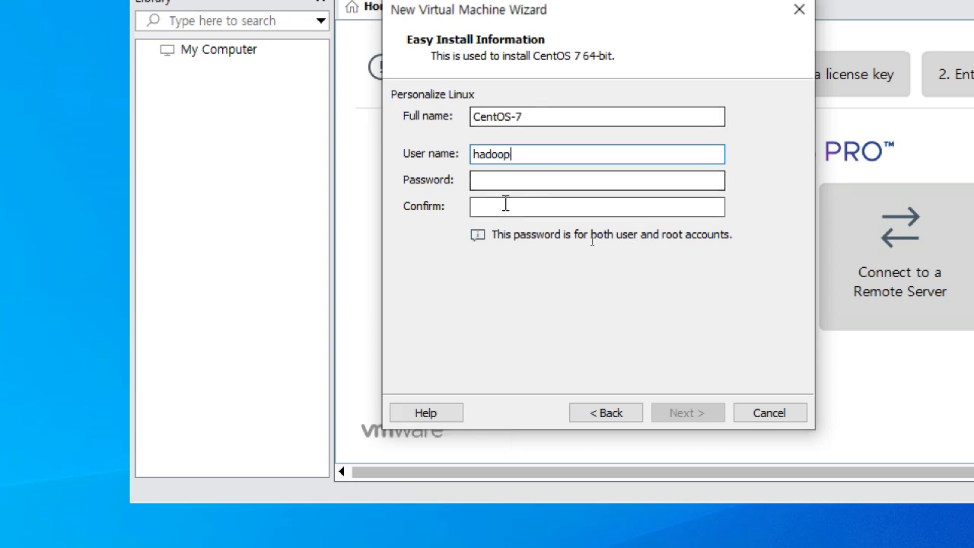
left_click(500, 180)
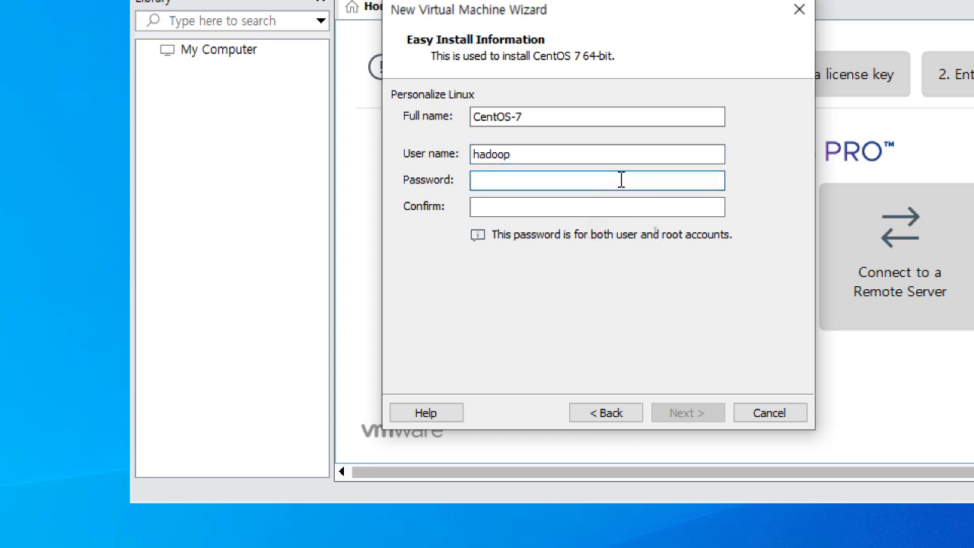
type("hadoop")
left_click(548, 208)
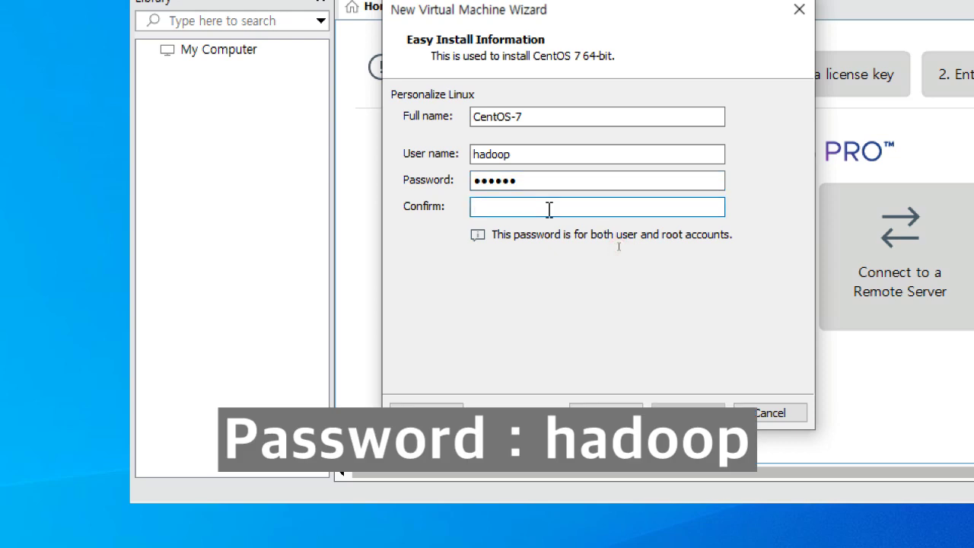
type("hadoop")
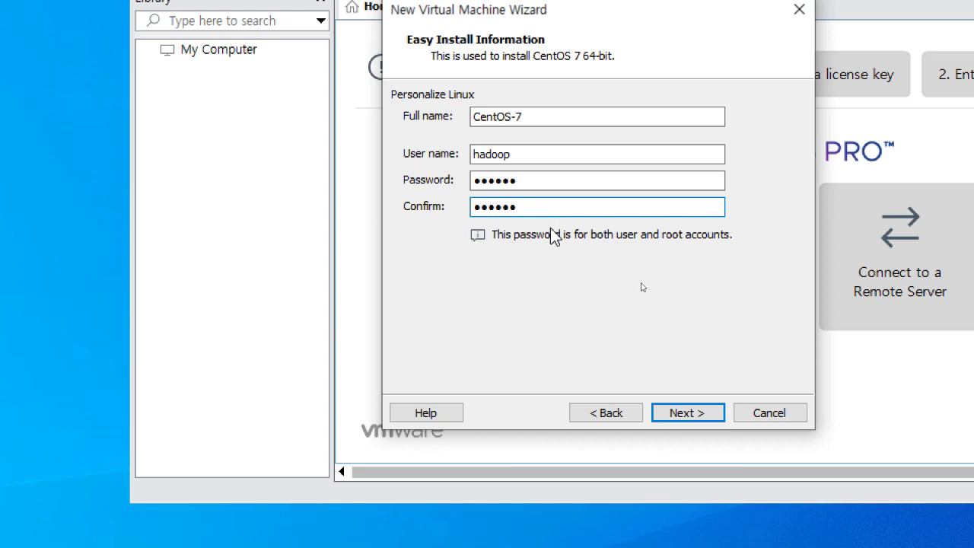
left_click(683, 349)
key("Return")
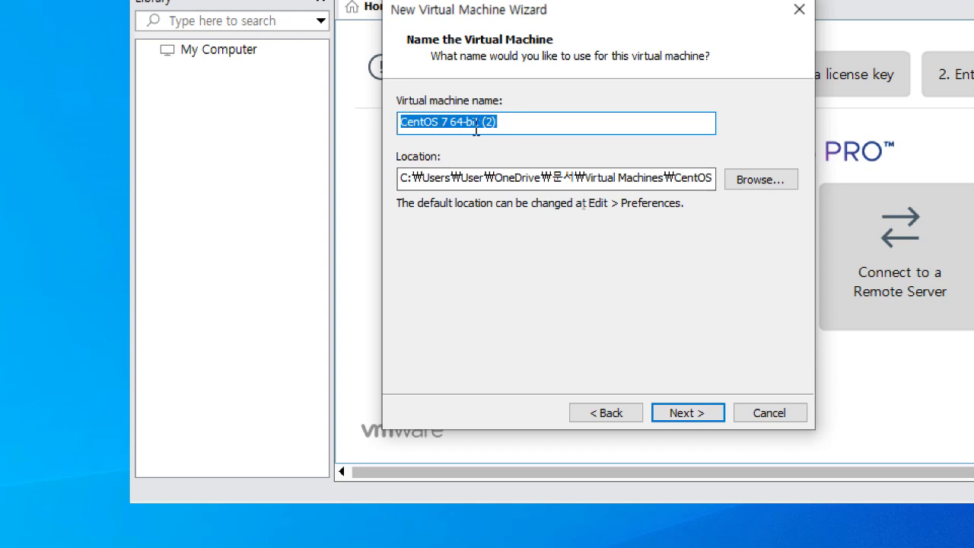
Step: Name the machine 'CentOS 7 64-bit-2' after 'CentOS 7 64-bit' hits an existing-path error
left_click(511, 124)
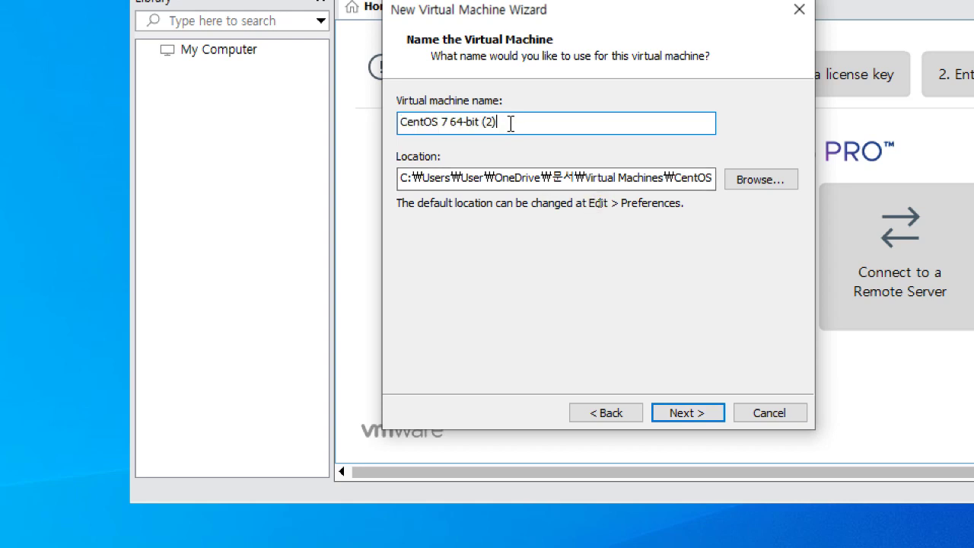
key("BackSpace")
key("BackSpace")
key("BackSpace")
key("BackSpace")
left_click(697, 417)
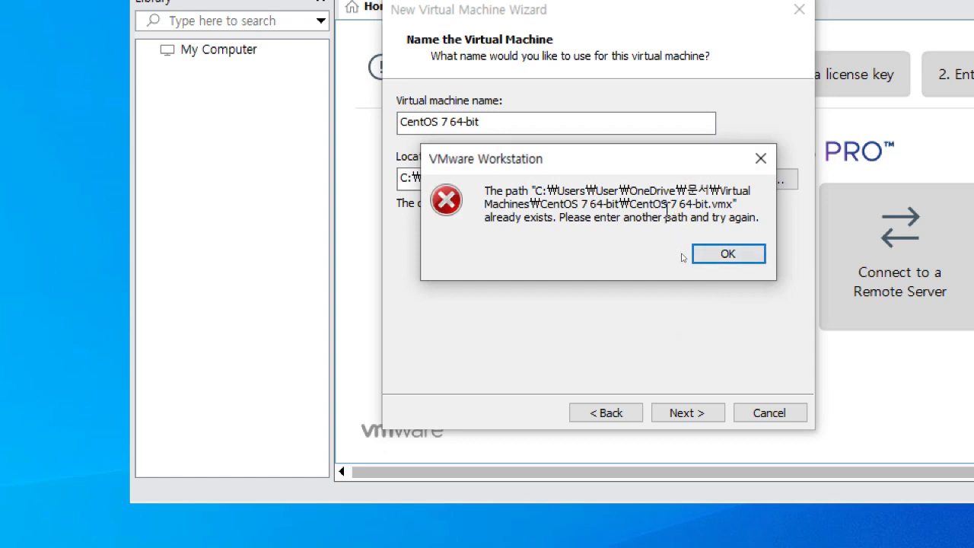
left_click(716, 255)
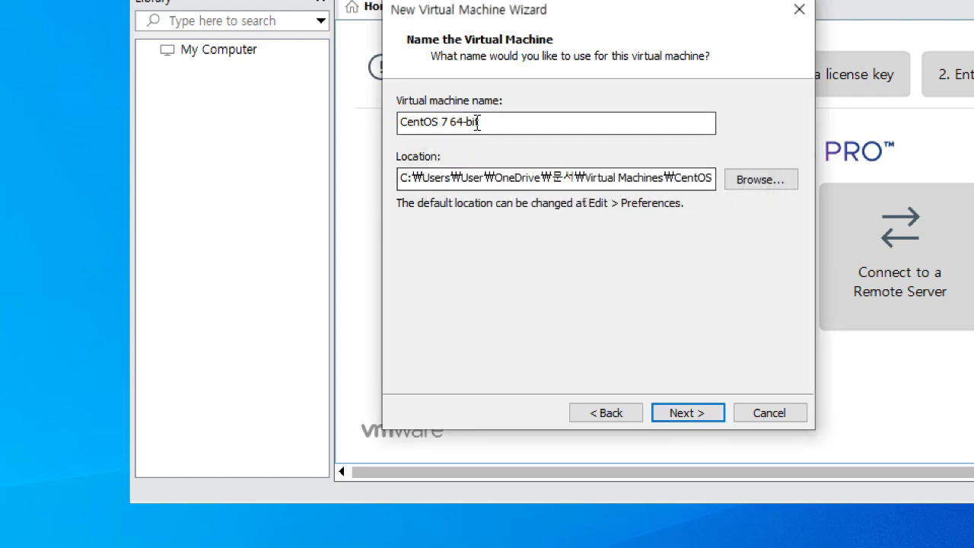
type("-2")
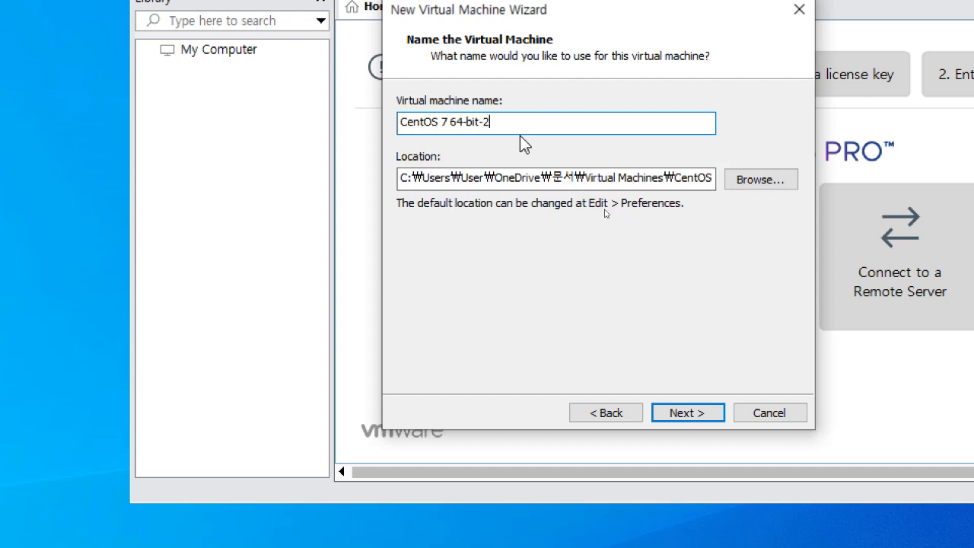
left_click(714, 418)
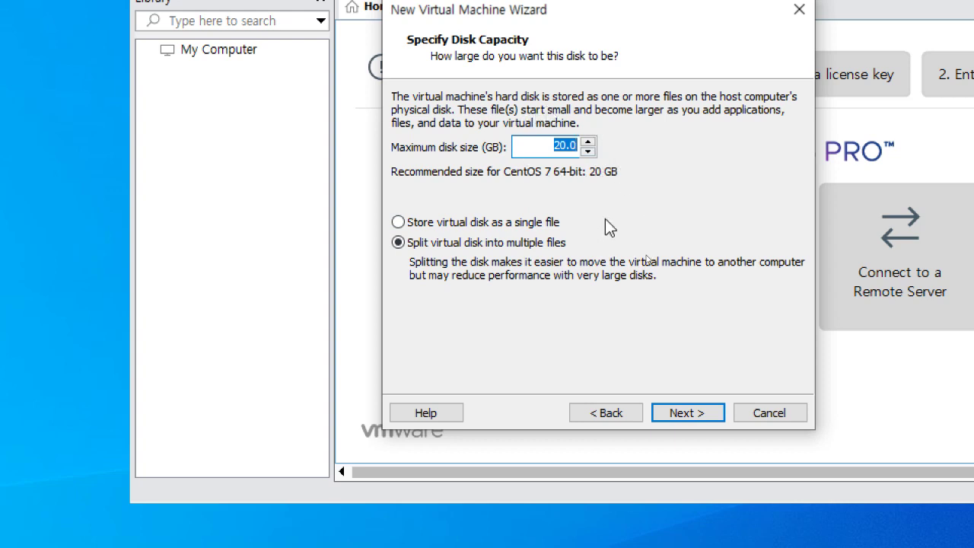
Step: Keep the 20 GB split disk, review the 1024 MB, NAT summary, and finish
left_click(695, 418)
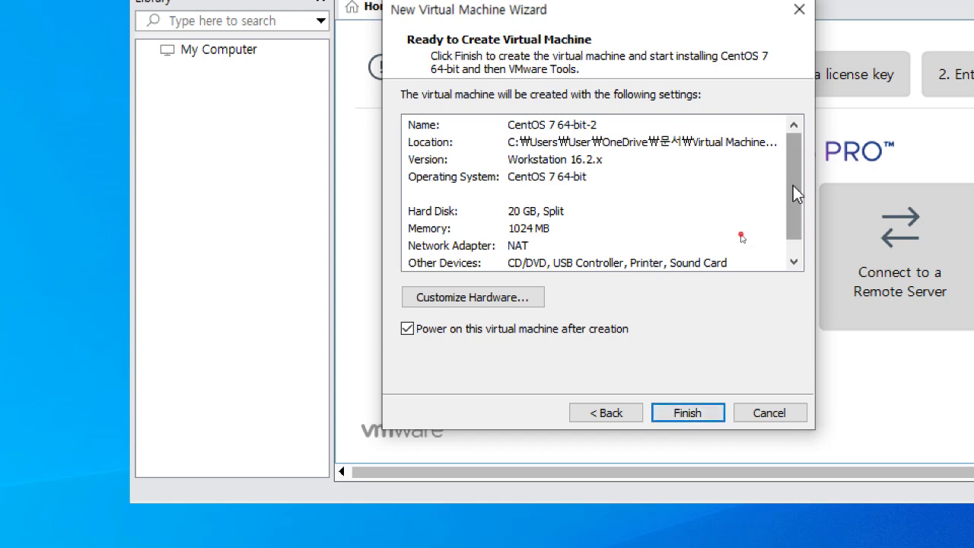
left_click_drag(792, 190, 787, 165)
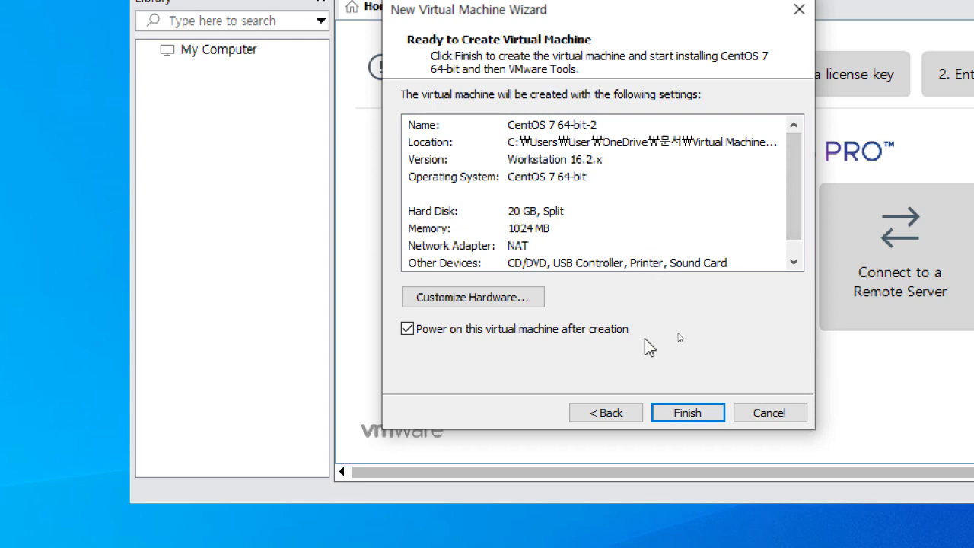
left_click(681, 411)
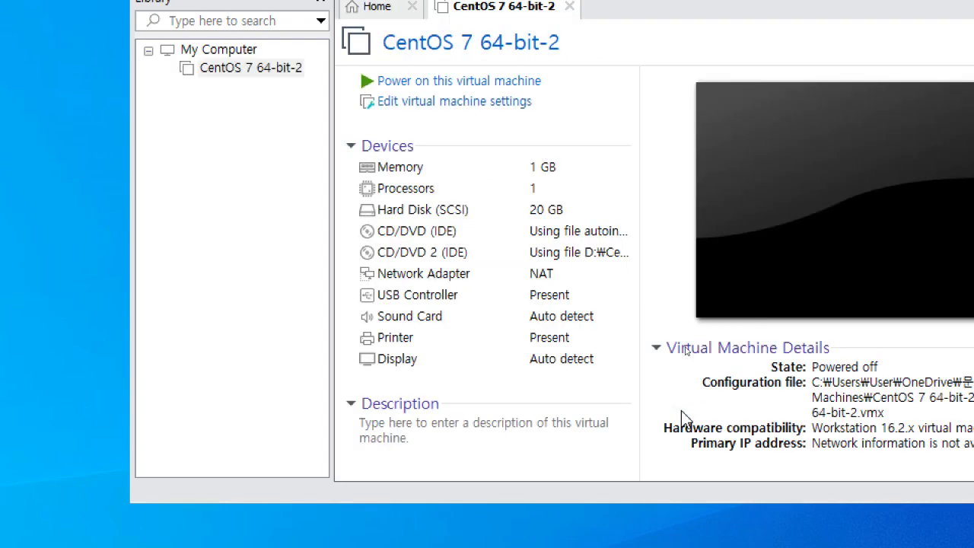
Step: Power on CentOS 7 64-bit-2 with Ctrl+B and dismiss the side-channel mitigations hint
key("ctrl+b")
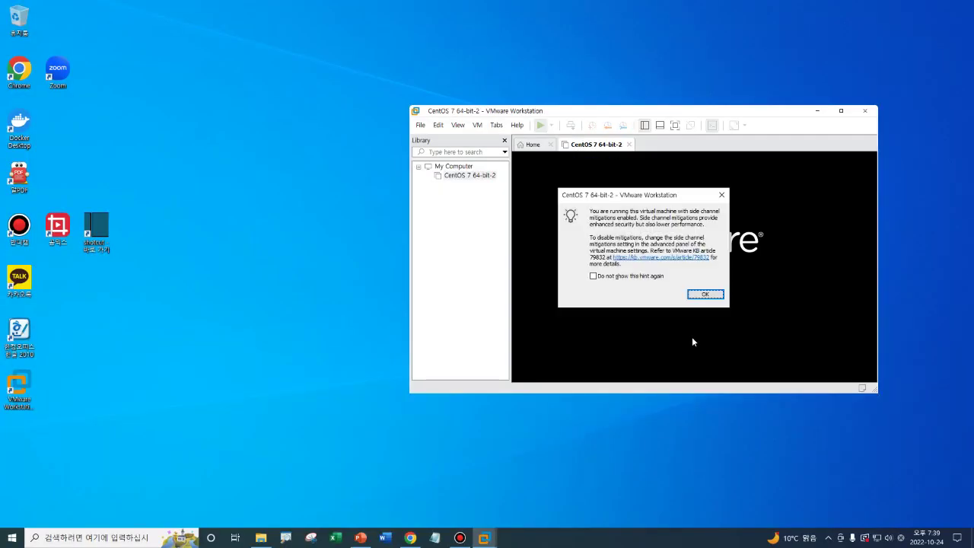
left_click(702, 296)
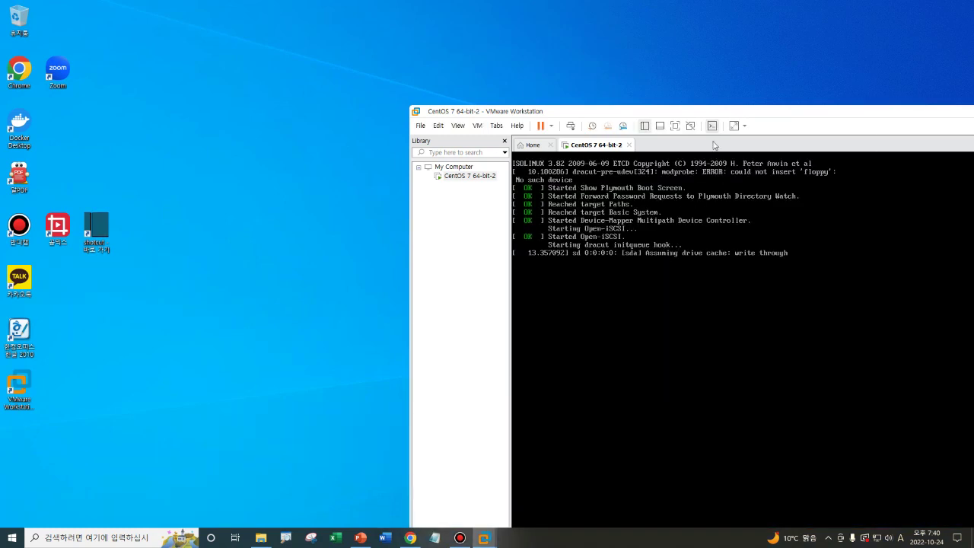
Step: Move the VMware window to the upper left and let Easy Install finish at the CentOS-7 login screen
left_click_drag(720, 112, 461, 36)
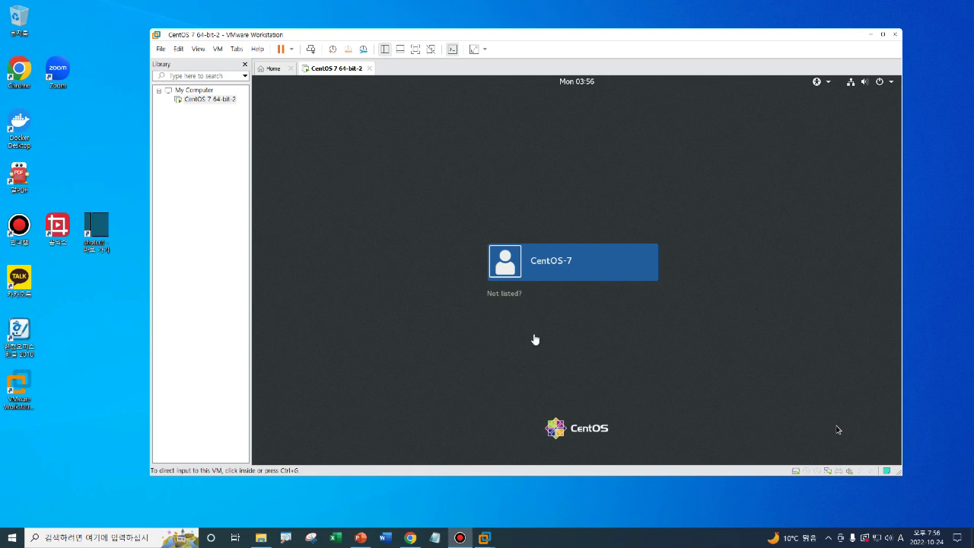
Step: Log the guest into the CentOS-7 user account by entering its password and signing in
left_click(532, 261)
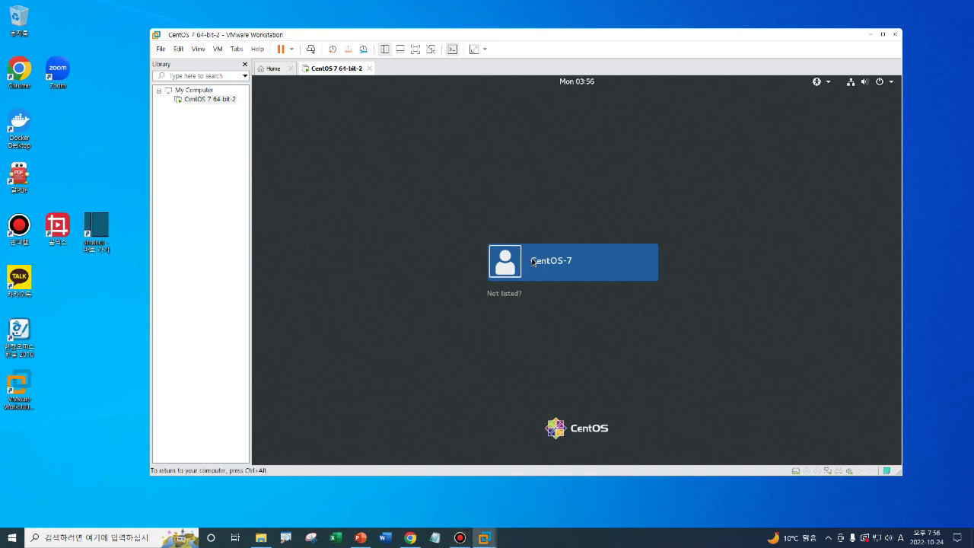
left_click(512, 270)
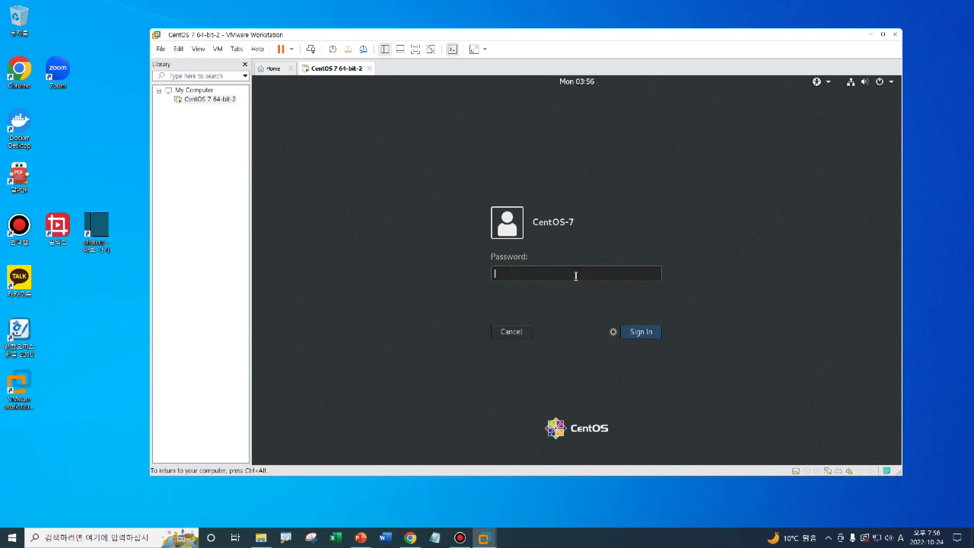
type("hadoop")
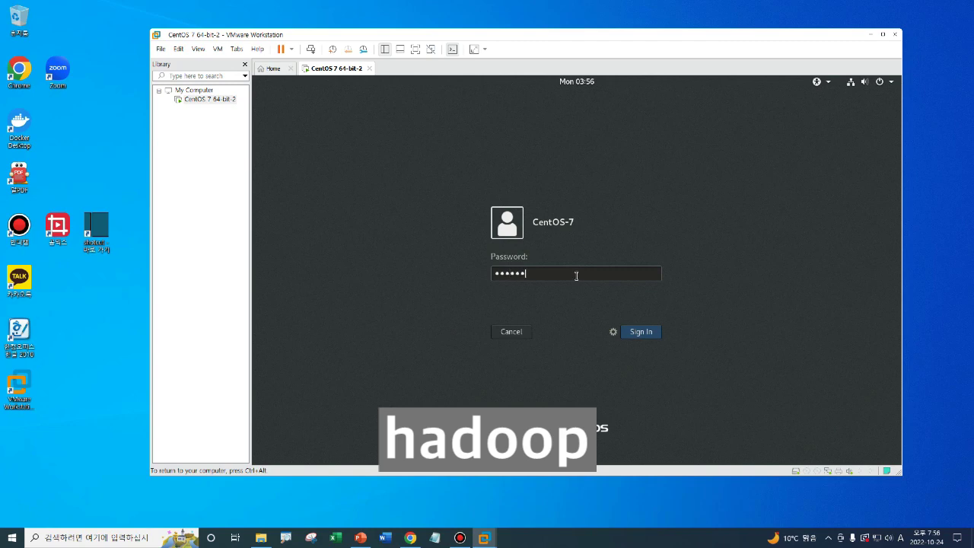
left_click(641, 332)
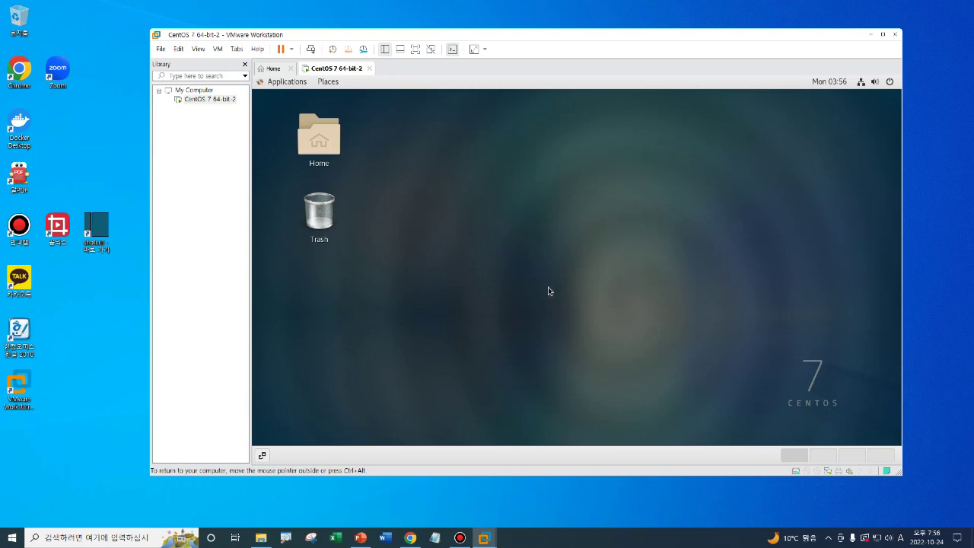
Step: Let the GNOME desktop finish loading with the Getting Started help (F1) shown
key("F1")
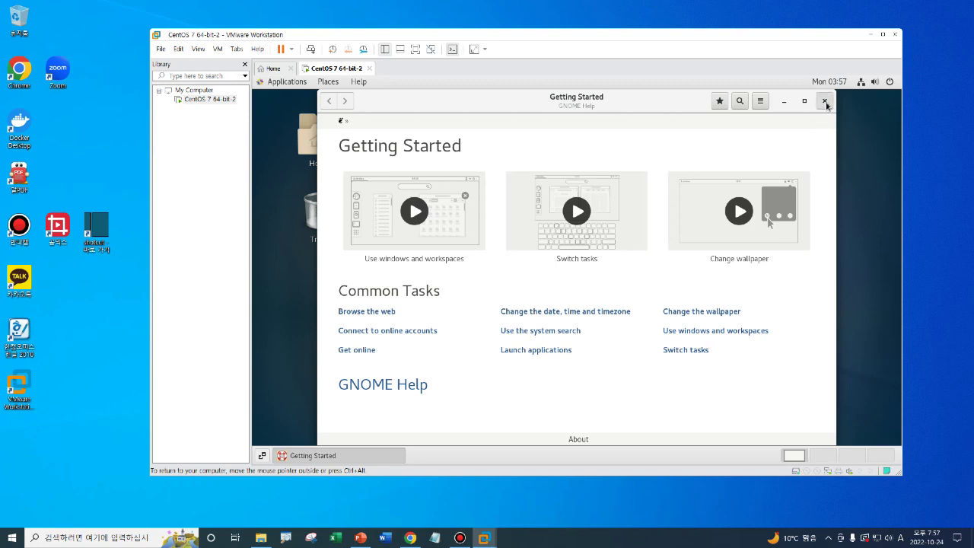
Step: Close the Getting Started help and launch Terminal from the guest's Applications menu
left_click(825, 102)
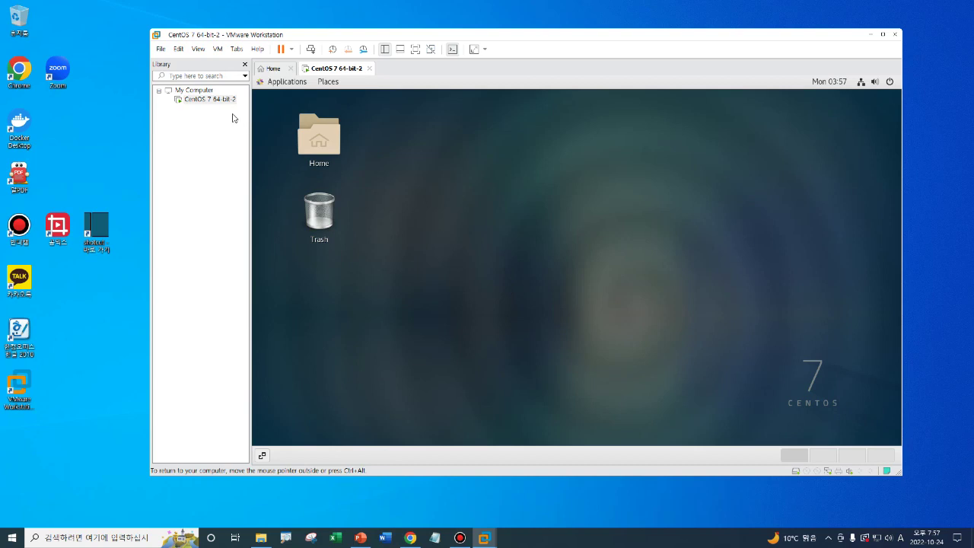
left_click(287, 84)
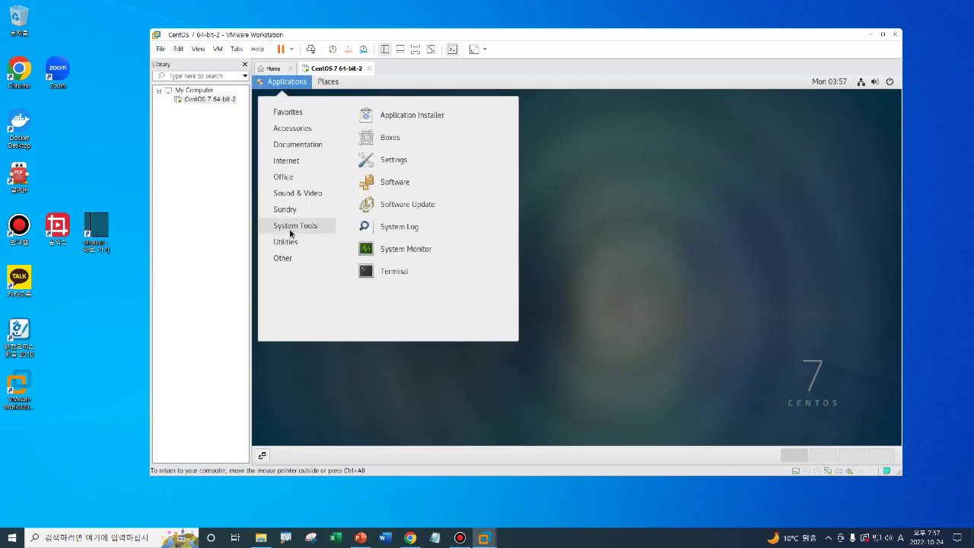
left_click(394, 273)
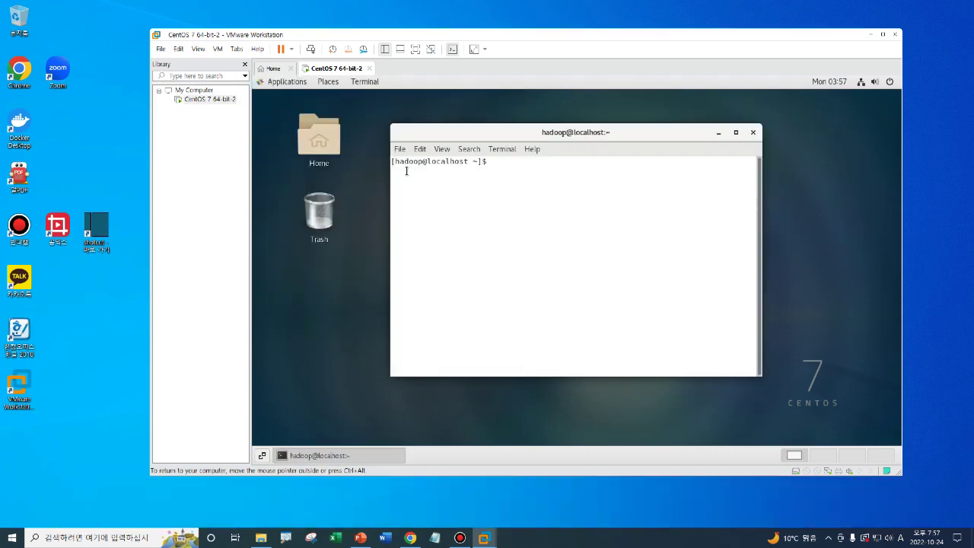
Step: Become root with su, then return to the hadoop user with su hadoop
type("l")
key("BackSpace")
type("su")
key("Return")
key("Return")
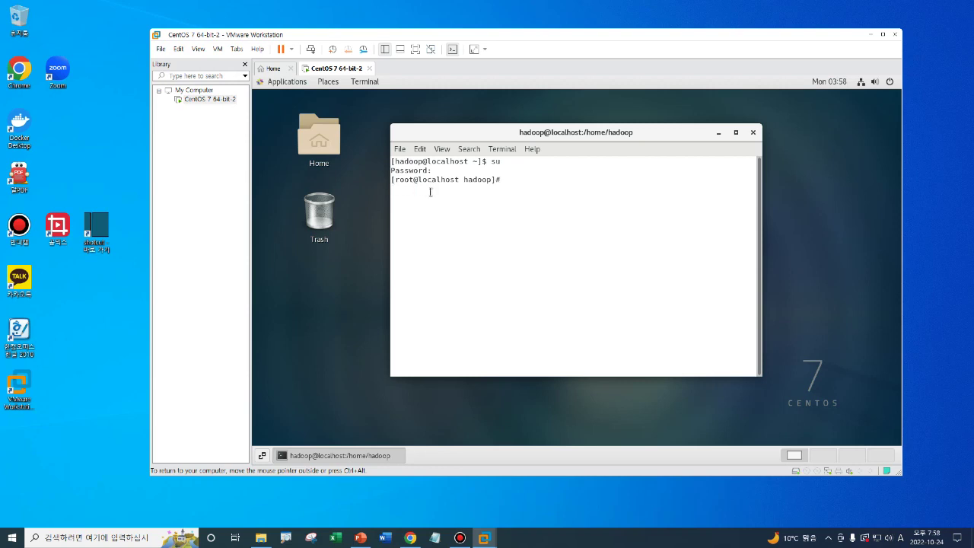
type("su hadoop")
key("Return")
key("Return")
key("Return")
key("Return")
key("Return")
key("Return")
key("Return")
key("Return")
key("Return")
key("Return")
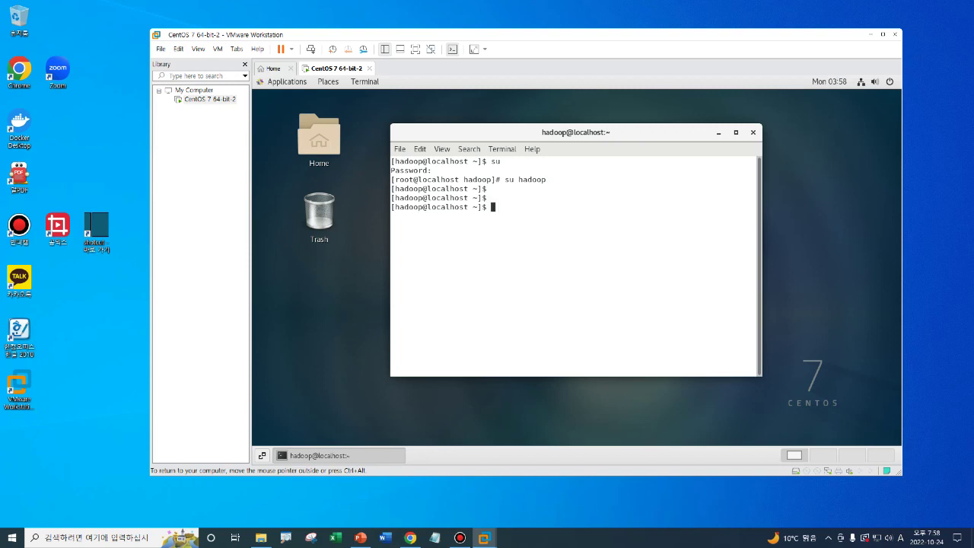
key("Return")
key("Return")
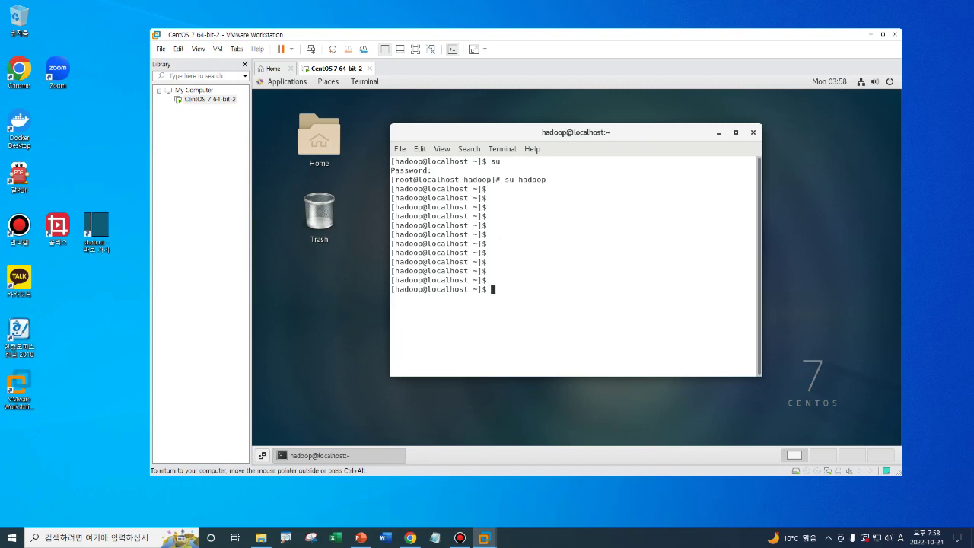
Step: Run ls -al to list the hadoop home directory, then release the VM's input with Ctrl+Alt
type("ls -al")
key("Return")
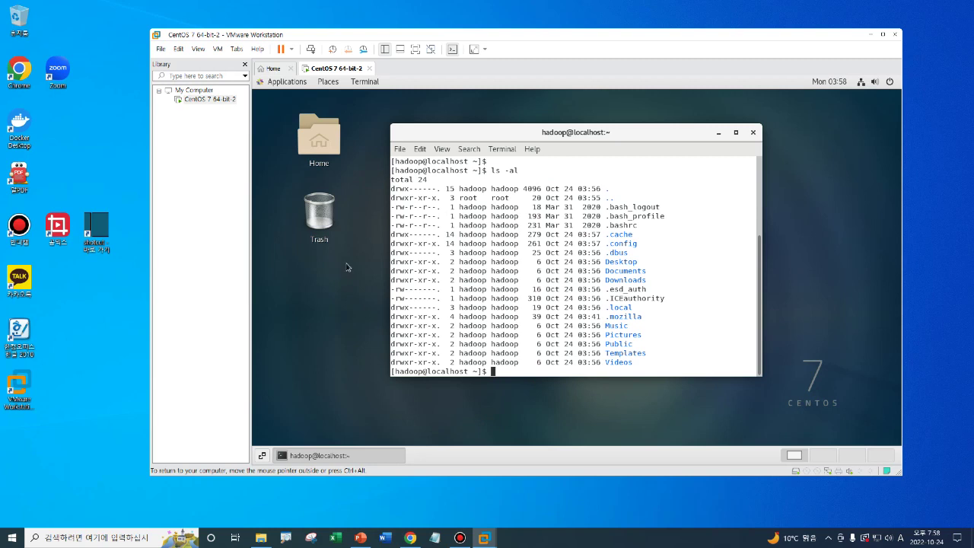
key("ctrl+alt")
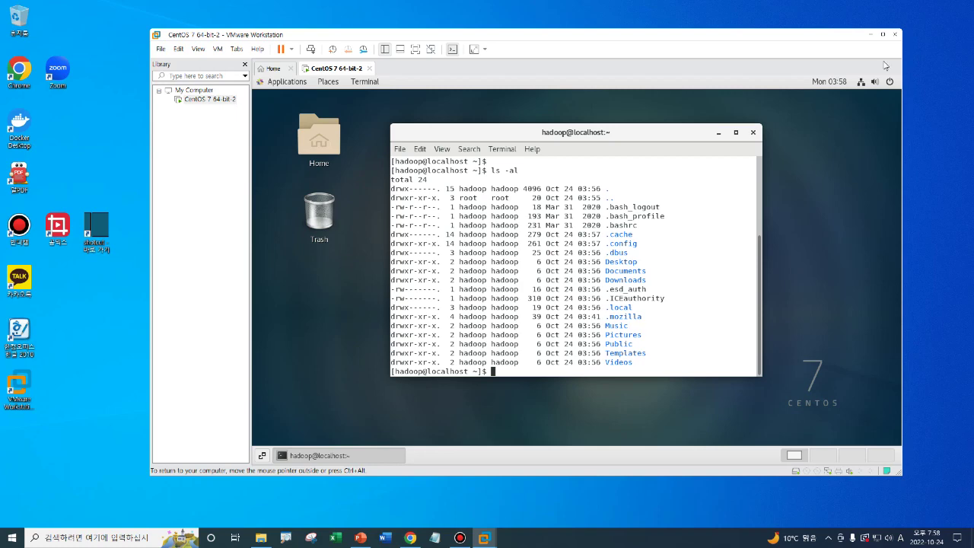